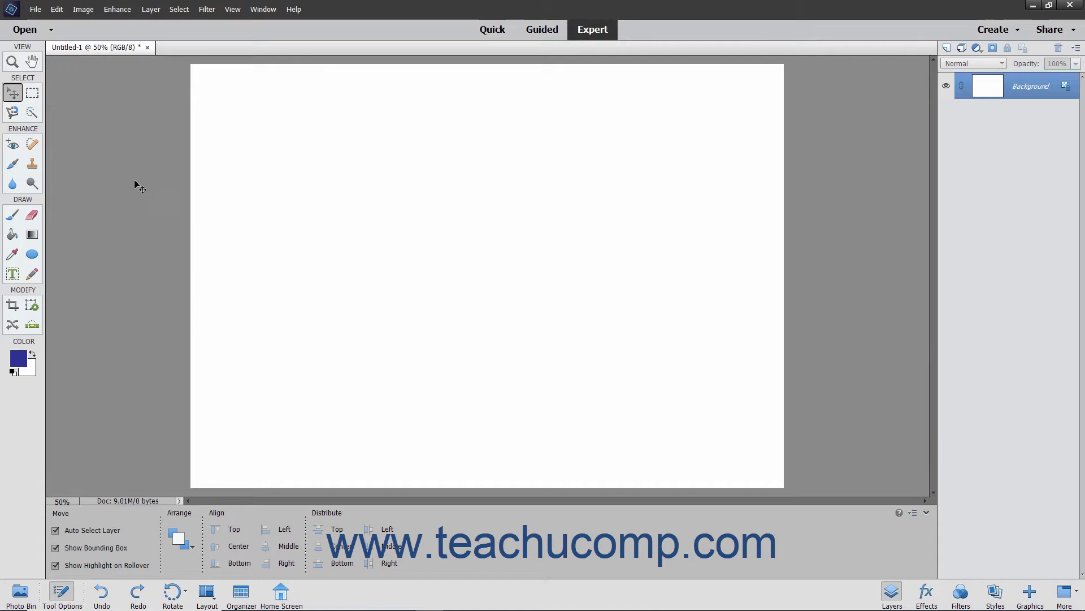
Draw a 0.967-inch square selection near the canvas's top-left and apply Text on Selection to it.
{"action": "left_click", "coordinate": [33, 92]}
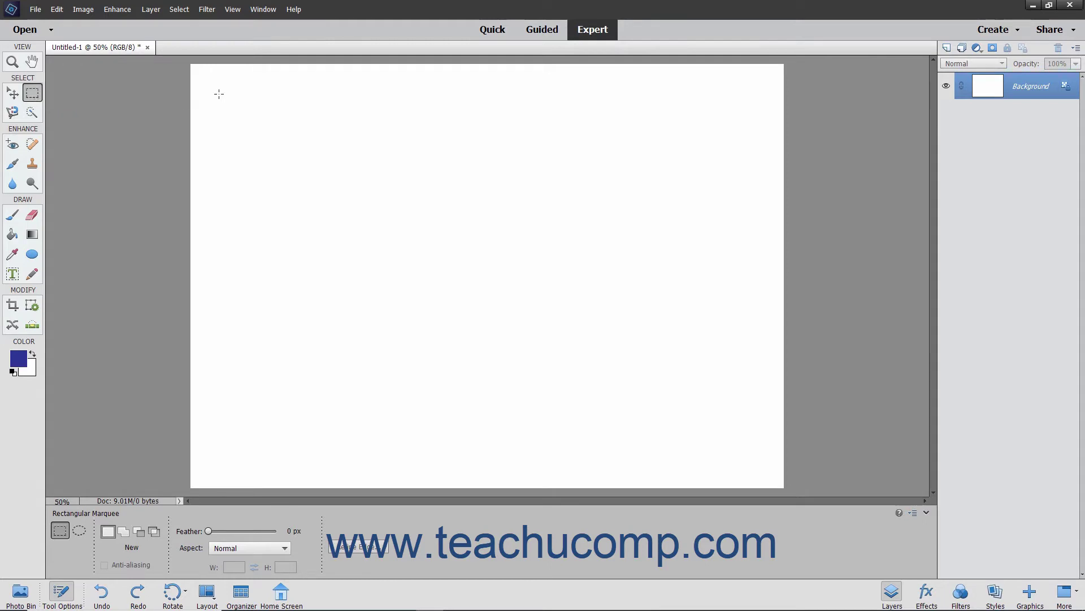
{"action": "left_click_drag", "start_coordinate": [223, 102], "coordinate": [321, 187]}
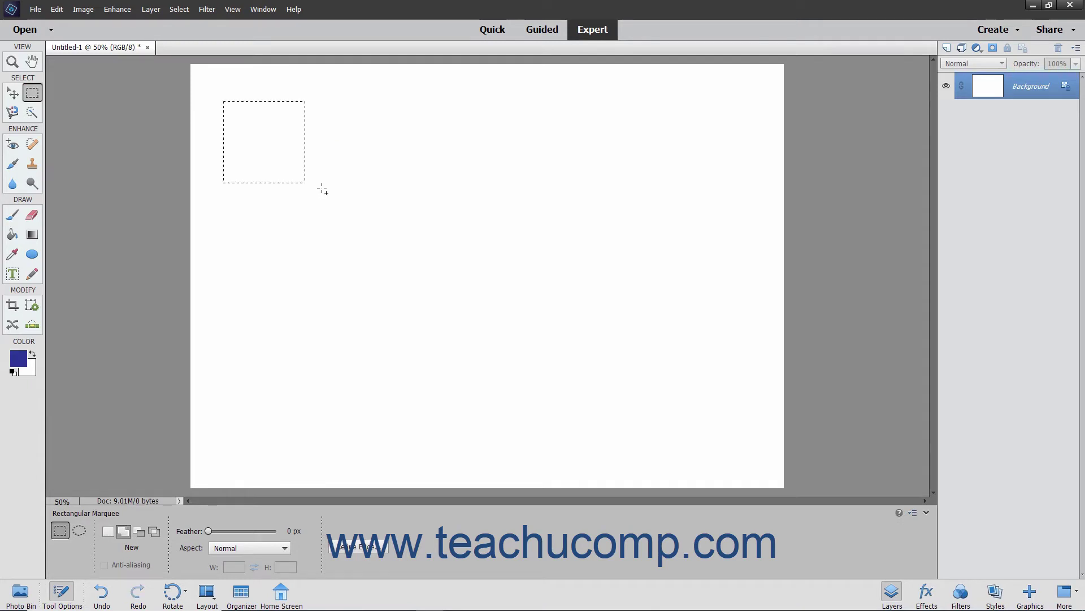
{"action": "left_click", "coordinate": [12, 274]}
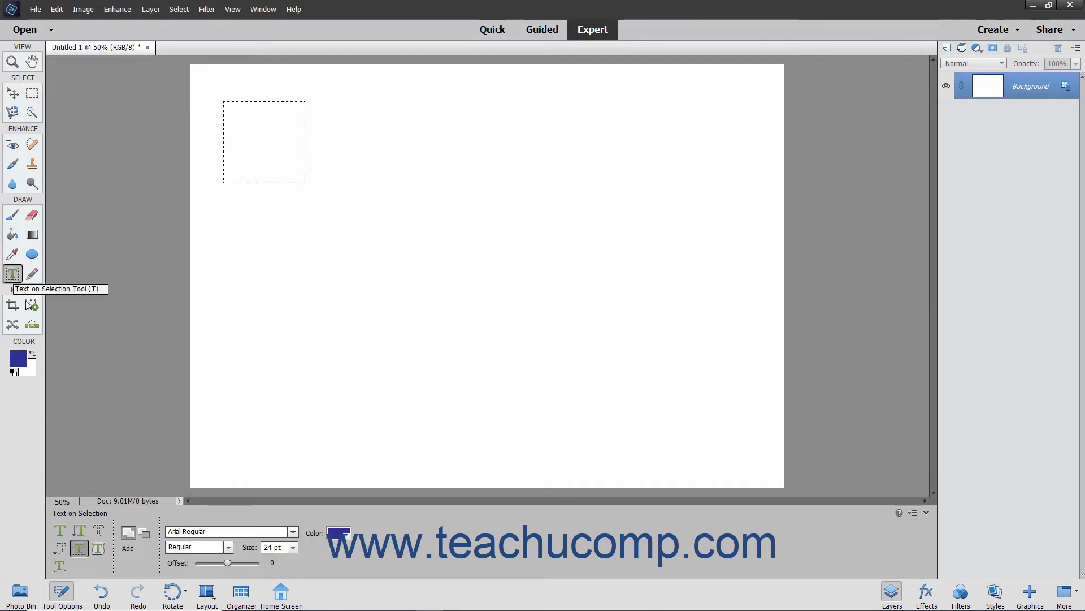
{"action": "left_click", "coordinate": [82, 550]}
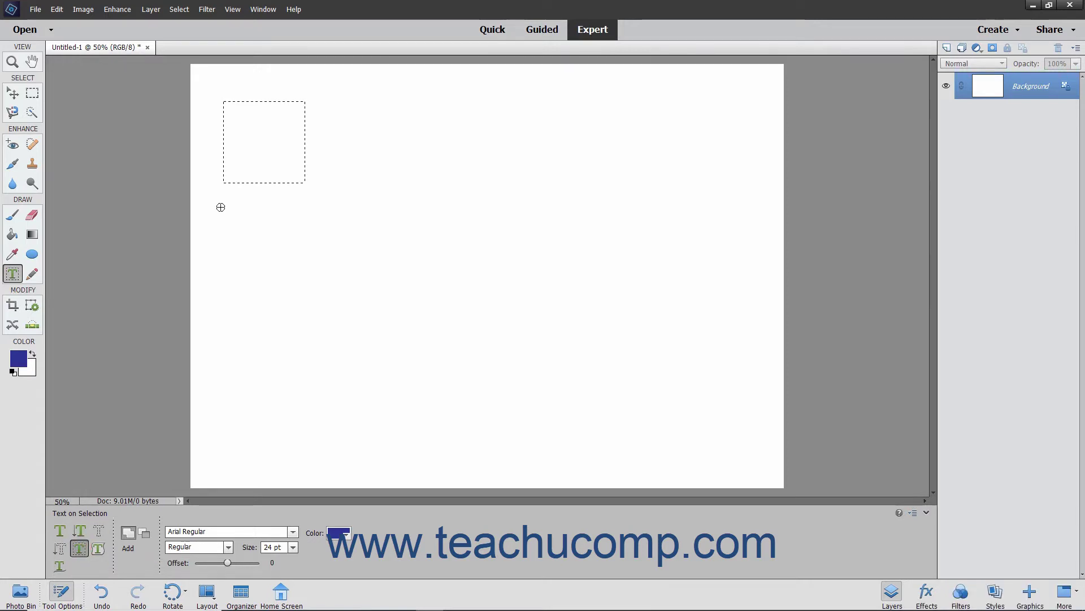
{"action": "left_click", "coordinate": [250, 132]}
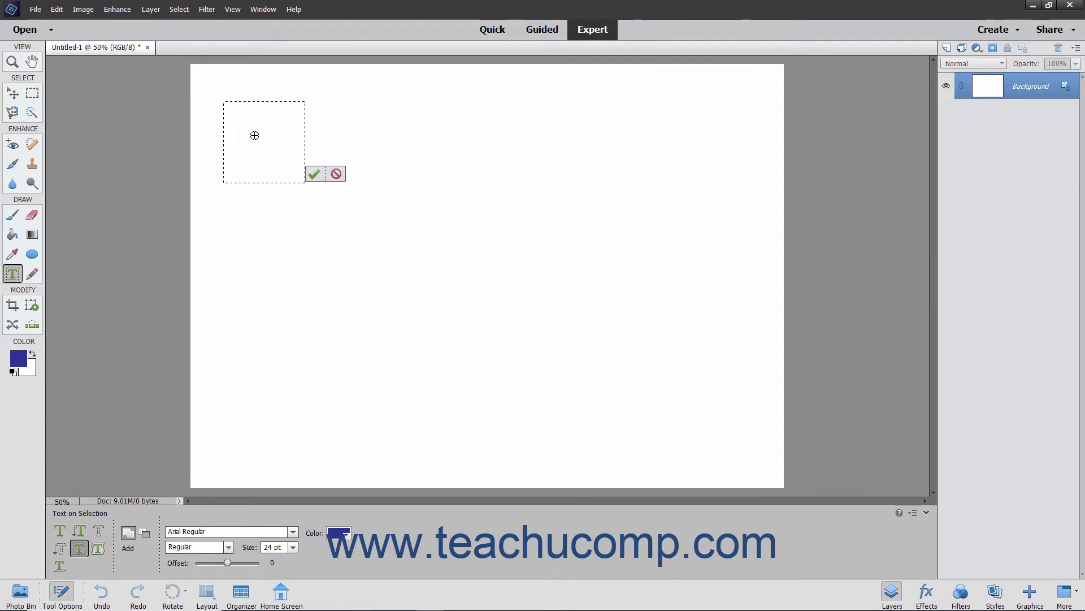
Confirm the square path, type 'This is square text.' along its top edge, and commit it.
{"action": "left_click", "coordinate": [314, 174]}
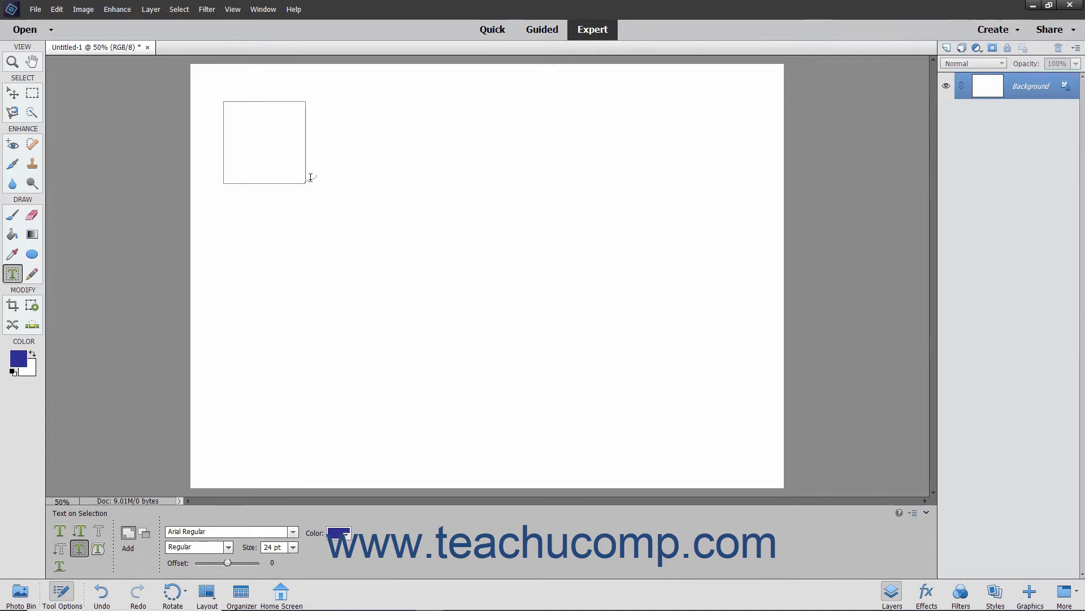
{"action": "left_click", "coordinate": [238, 104]}
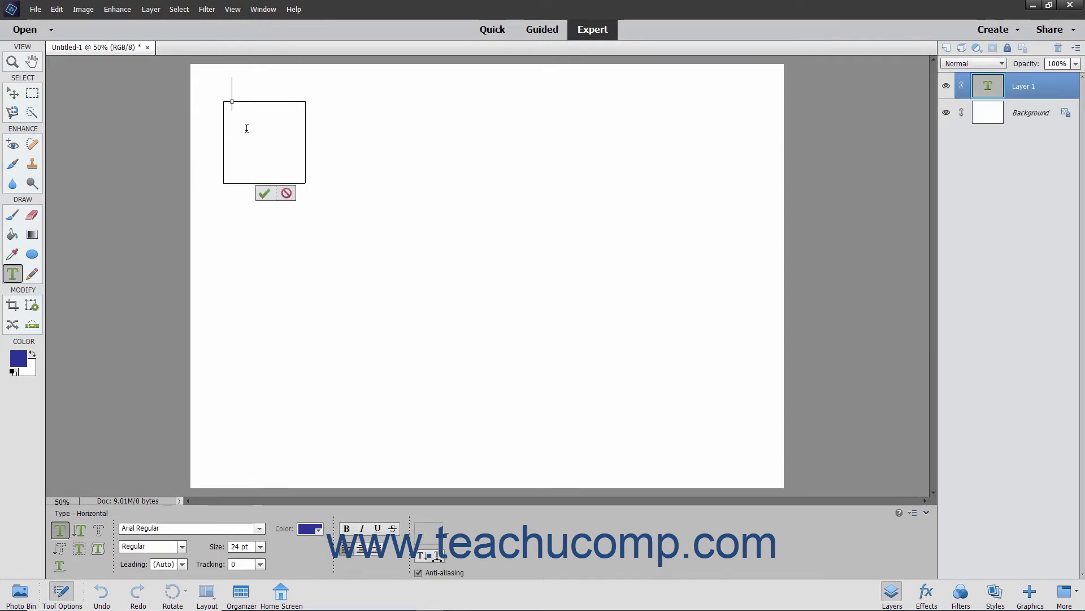
{"action": "type", "text": "This i"}
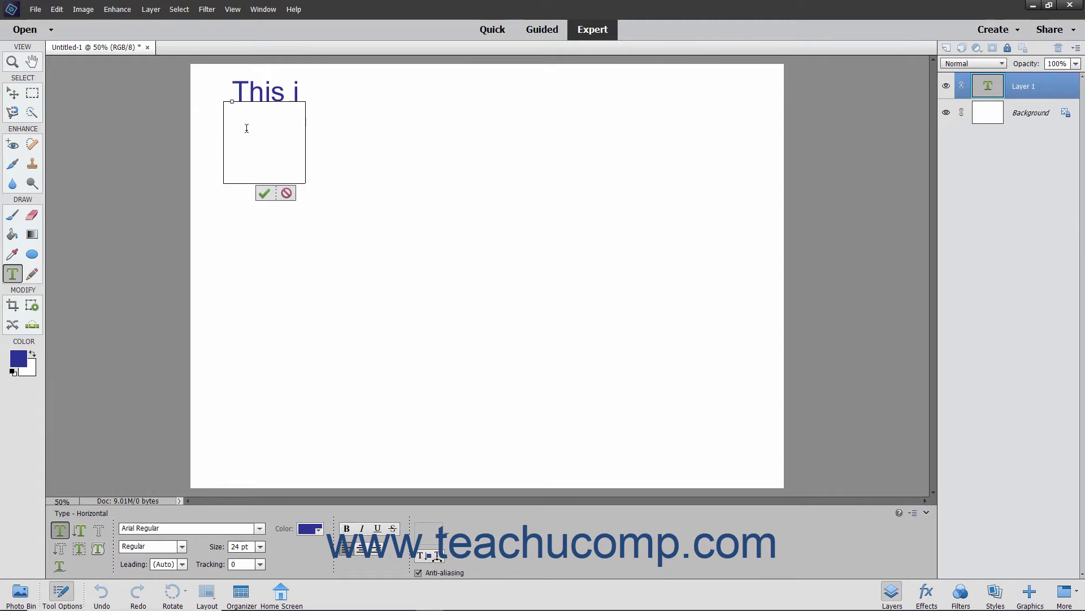
{"action": "type", "text": "s square text"}
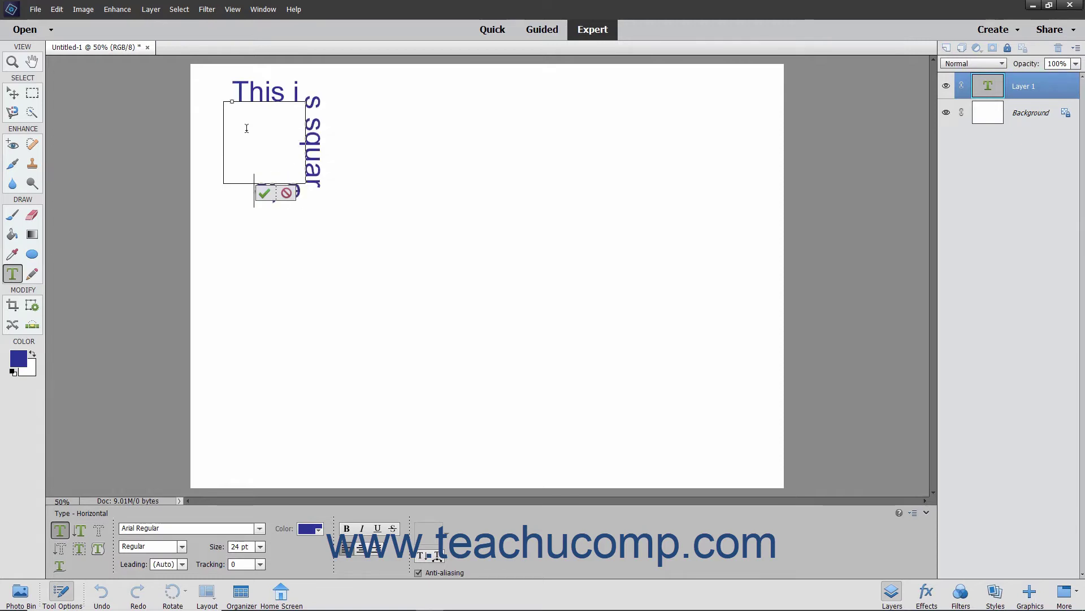
{"action": "type", "text": "."}
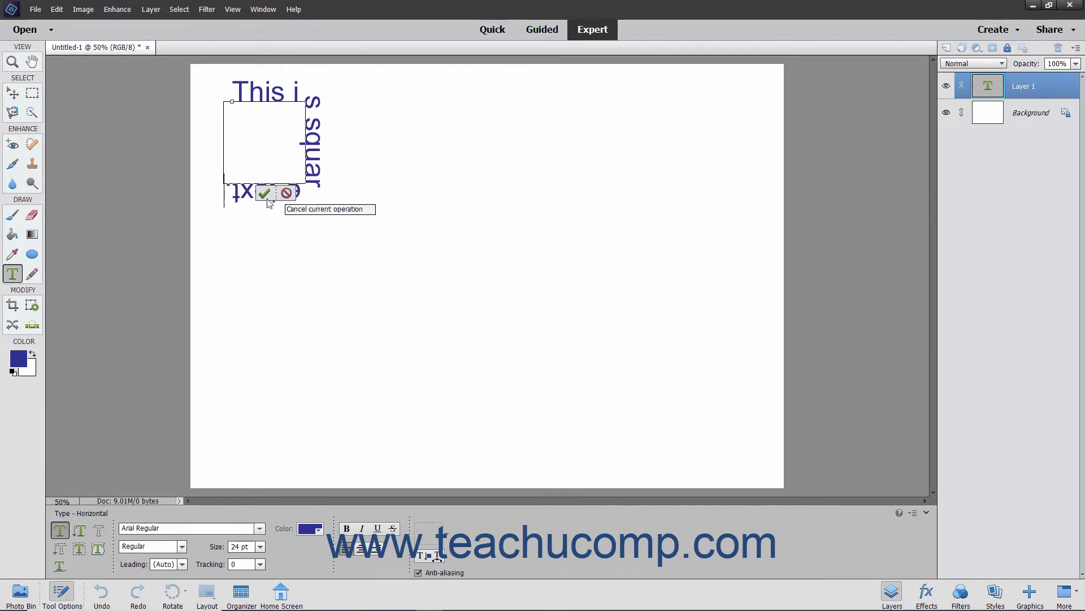
{"action": "left_click", "coordinate": [266, 194]}
{"action": "key", "text": "v"}
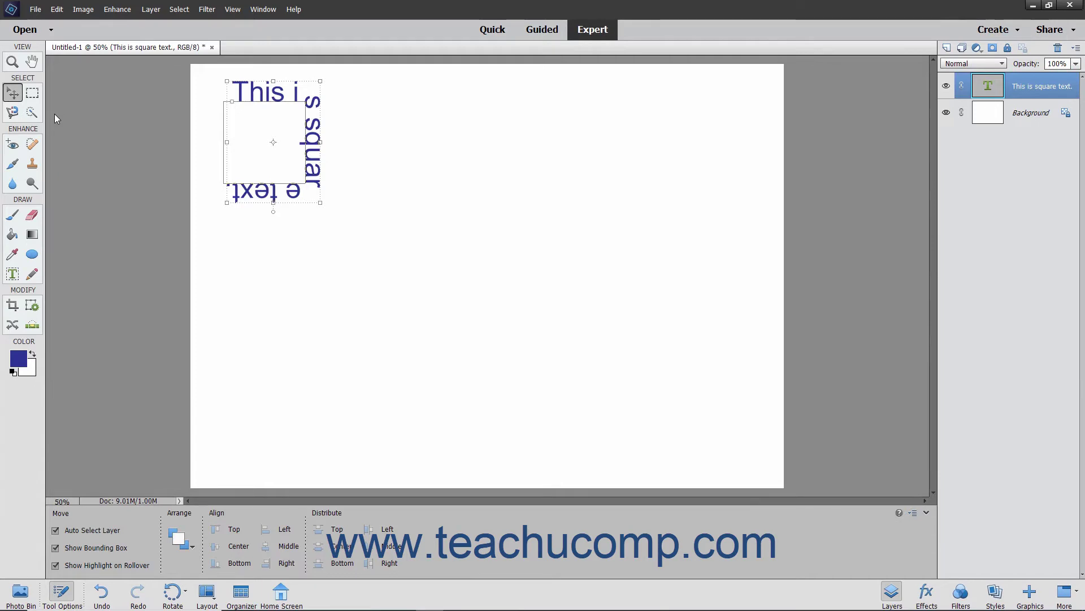
Draw a solid blue circle on a new Shape 1 layer right of the square text.
{"action": "left_click", "coordinate": [32, 254]}
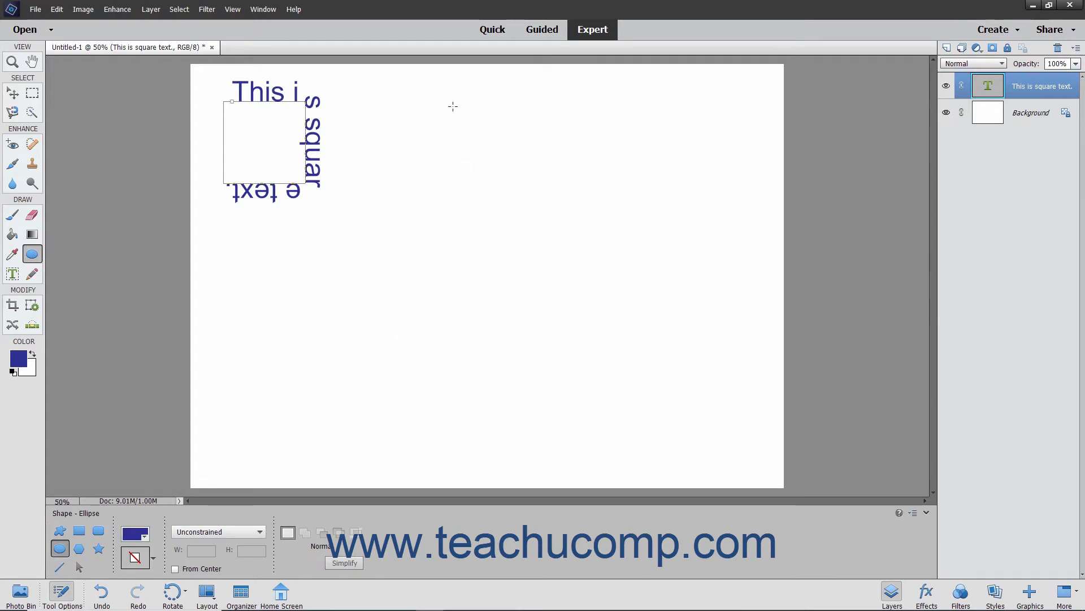
{"action": "left_click_drag", "start_coordinate": [448, 101], "coordinate": [609, 254]}
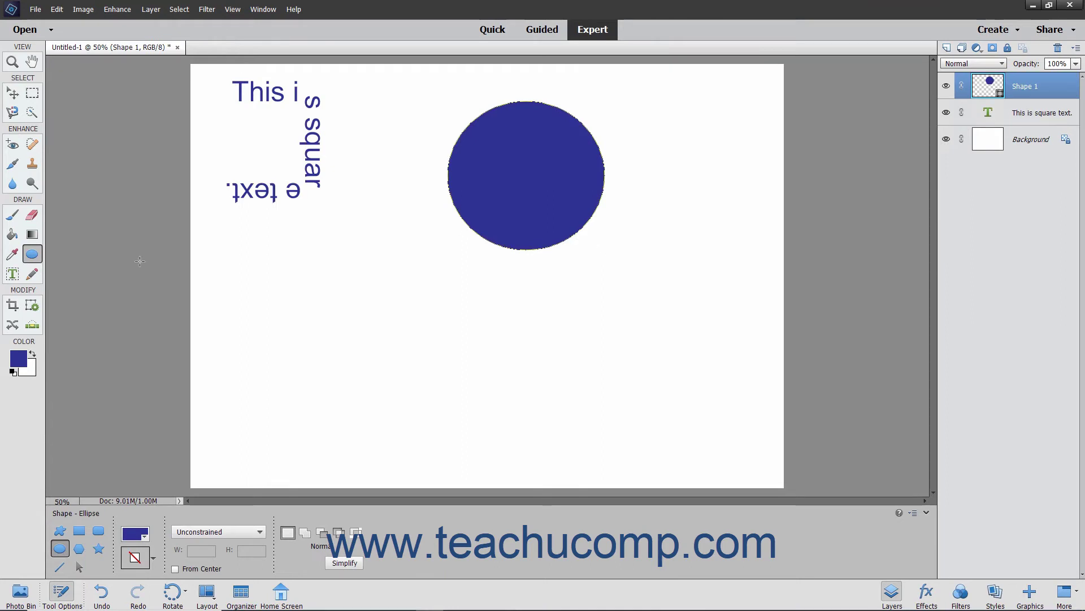
{"action": "left_click", "coordinate": [15, 274]}
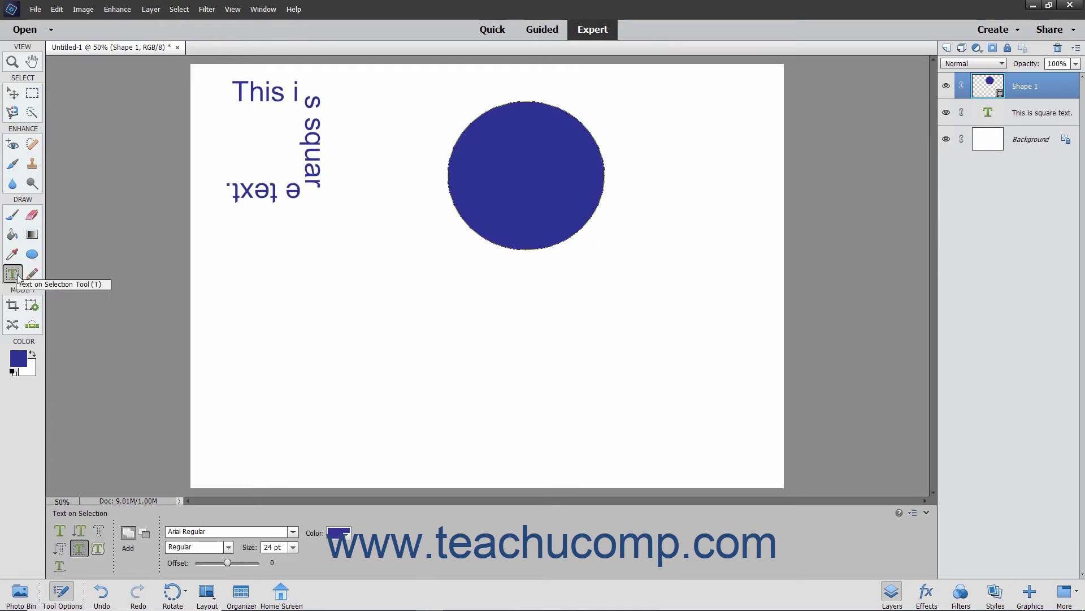
Run the committed text 'This is round text.' over the top edge of the circle's shape.
{"action": "left_click", "coordinate": [99, 548]}
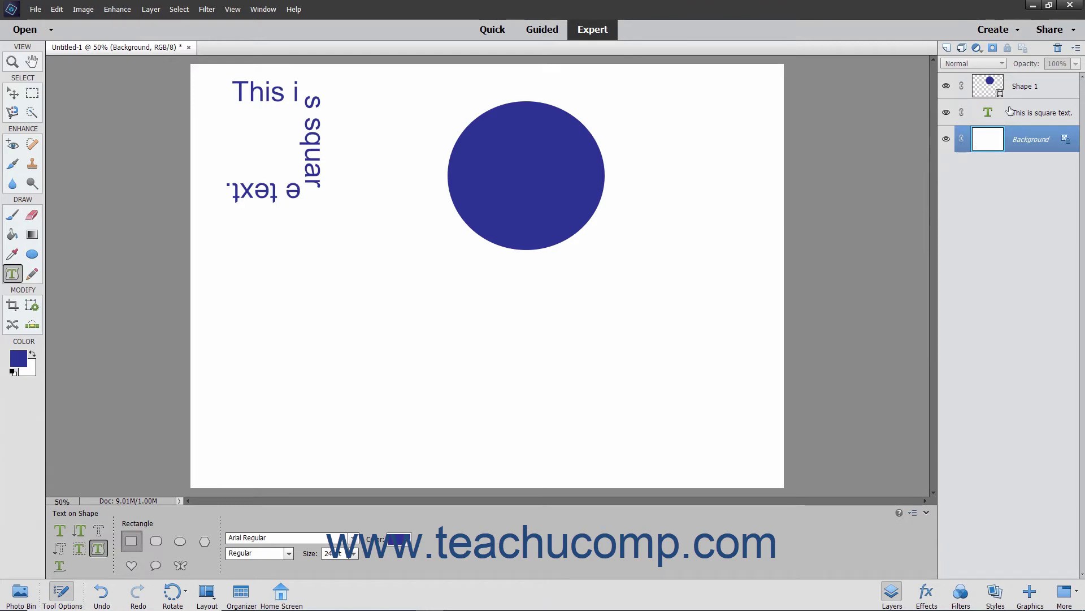
{"action": "left_click", "coordinate": [1045, 89]}
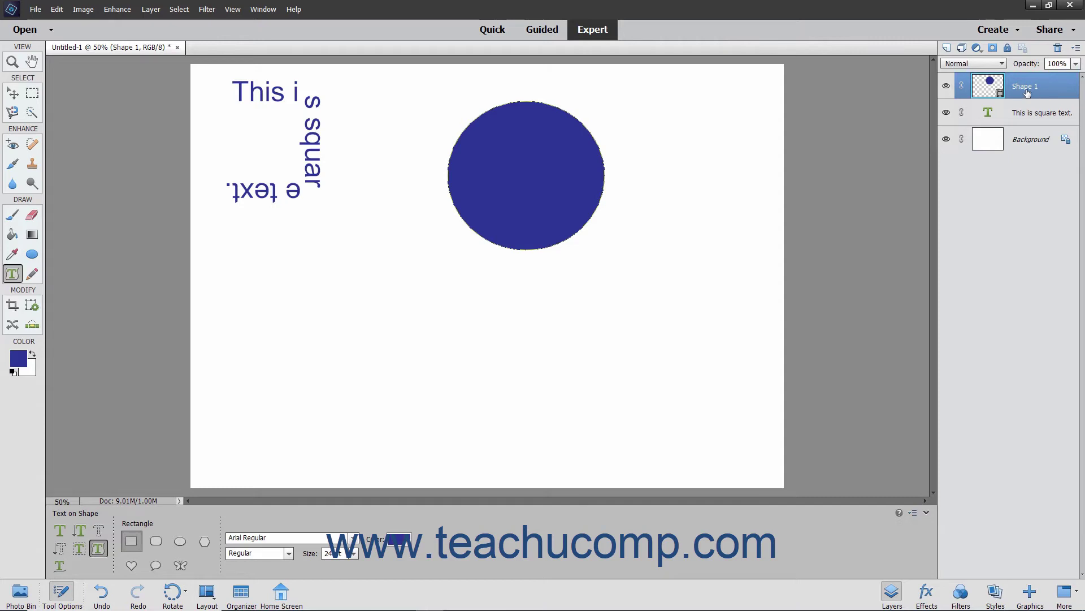
{"action": "left_click", "coordinate": [462, 137]}
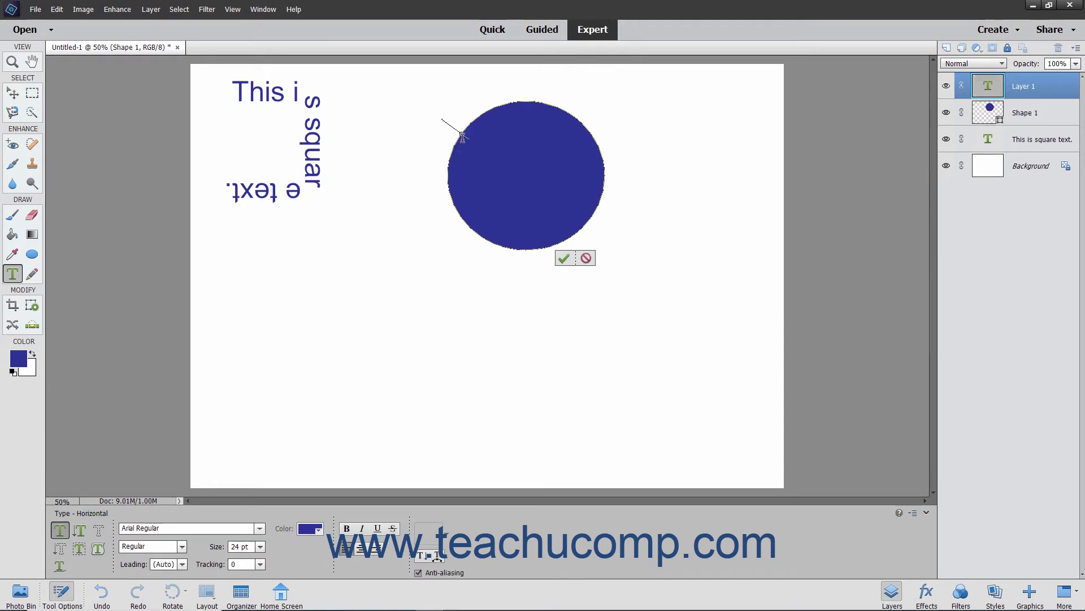
{"action": "type", "text": "This is"}
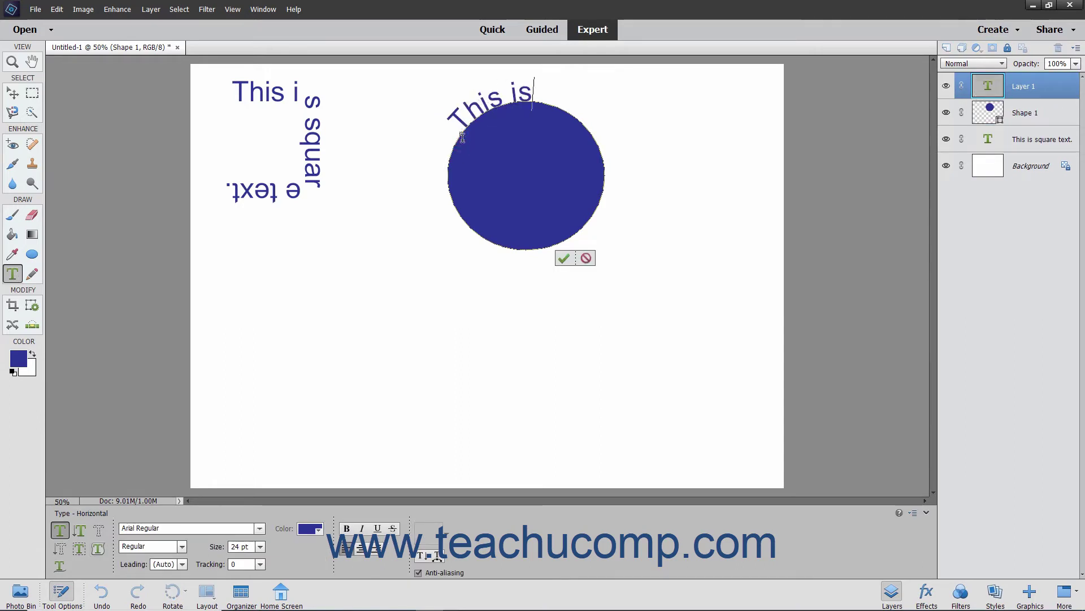
{"action": "type", "text": " round tex"}
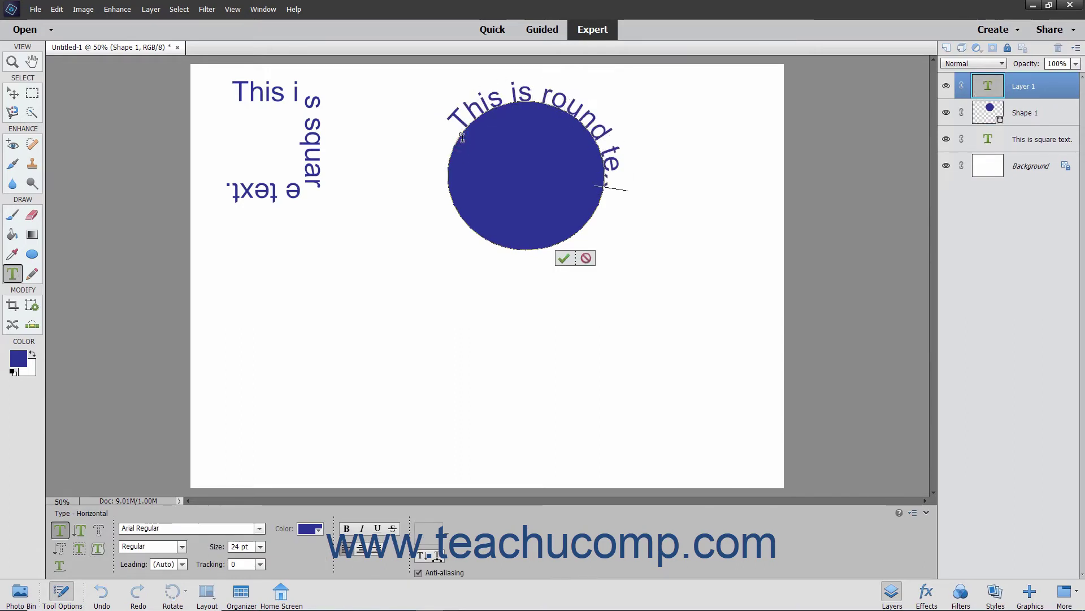
{"action": "type", "text": "t."}
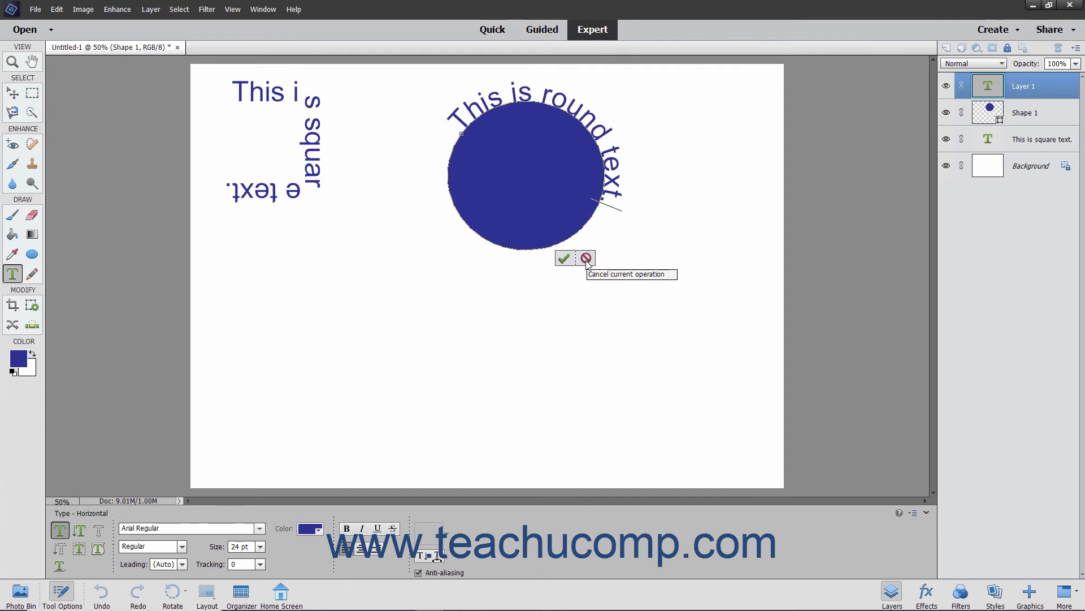
{"action": "left_click", "coordinate": [564, 258]}
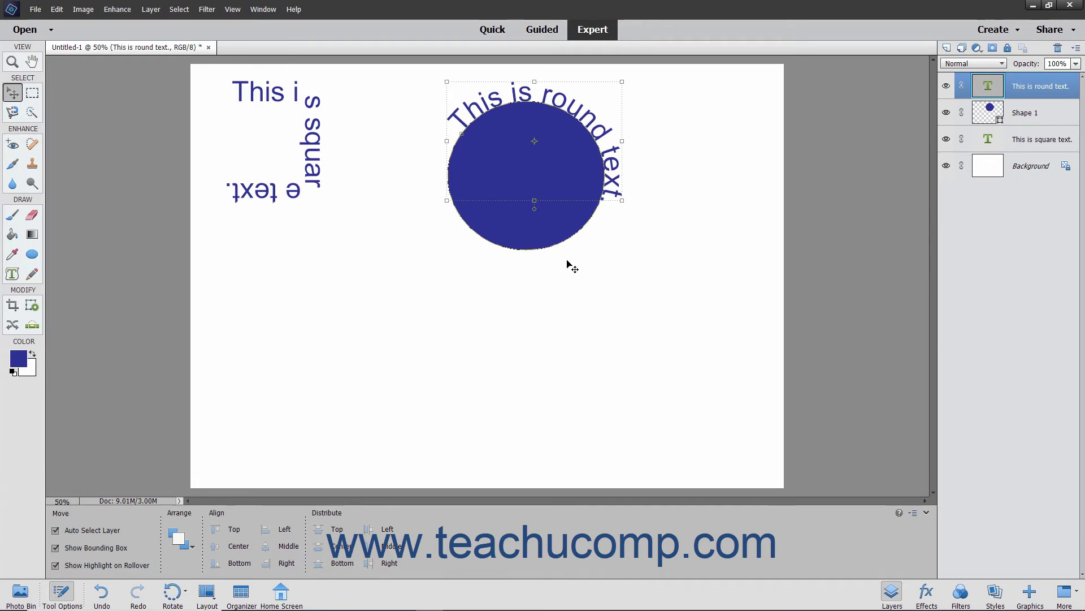
Draw a Heart text-on-shape outline to the right of the circle.
{"action": "left_click", "coordinate": [12, 274]}
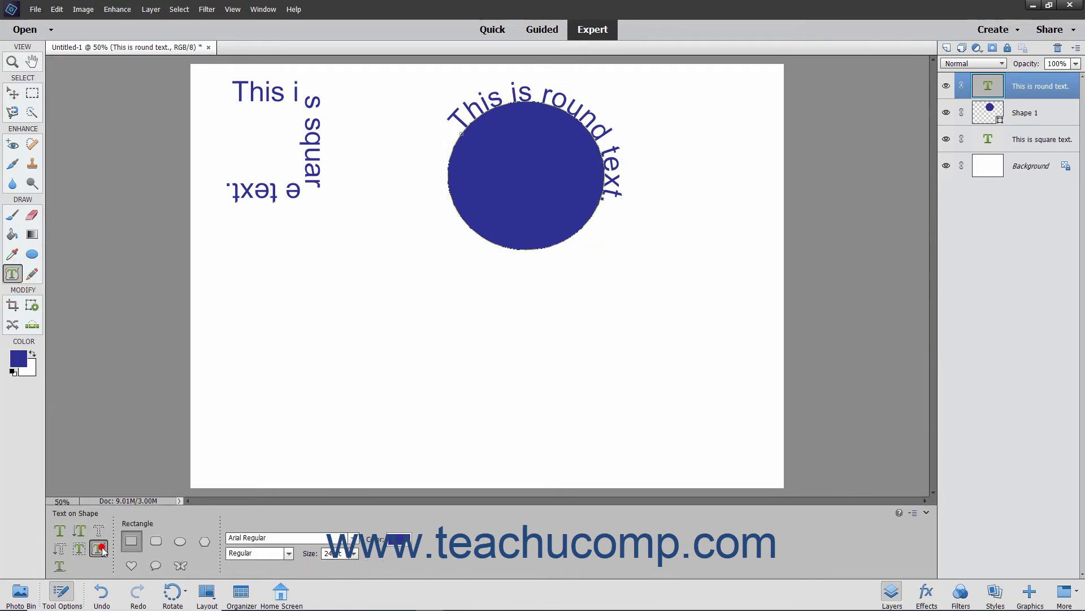
{"action": "left_click", "coordinate": [98, 548]}
{"action": "left_click", "coordinate": [130, 565]}
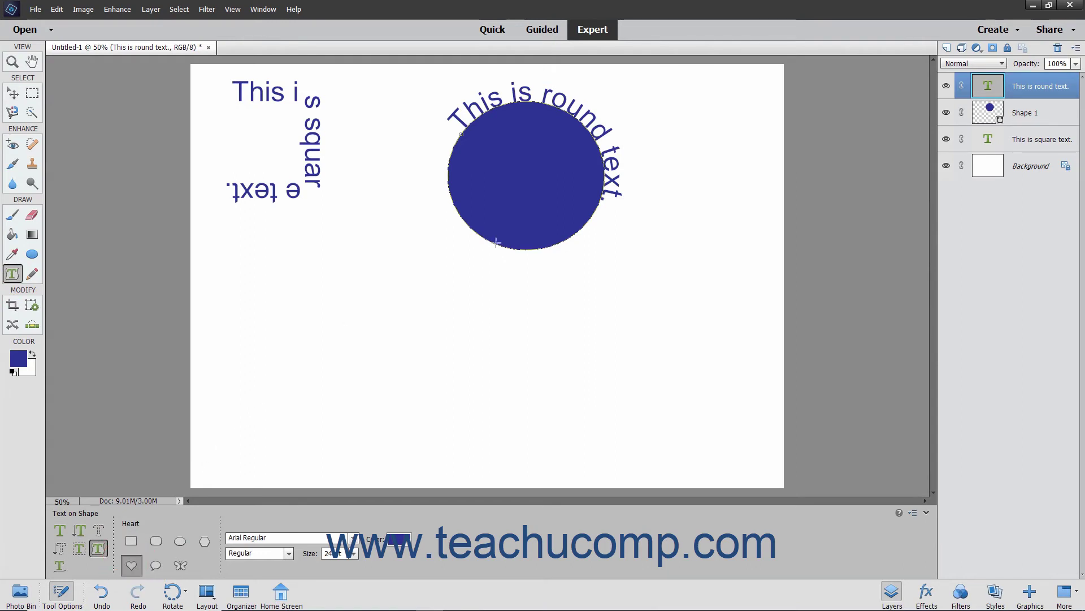
{"action": "left_click_drag", "start_coordinate": [682, 130], "coordinate": [777, 235]}
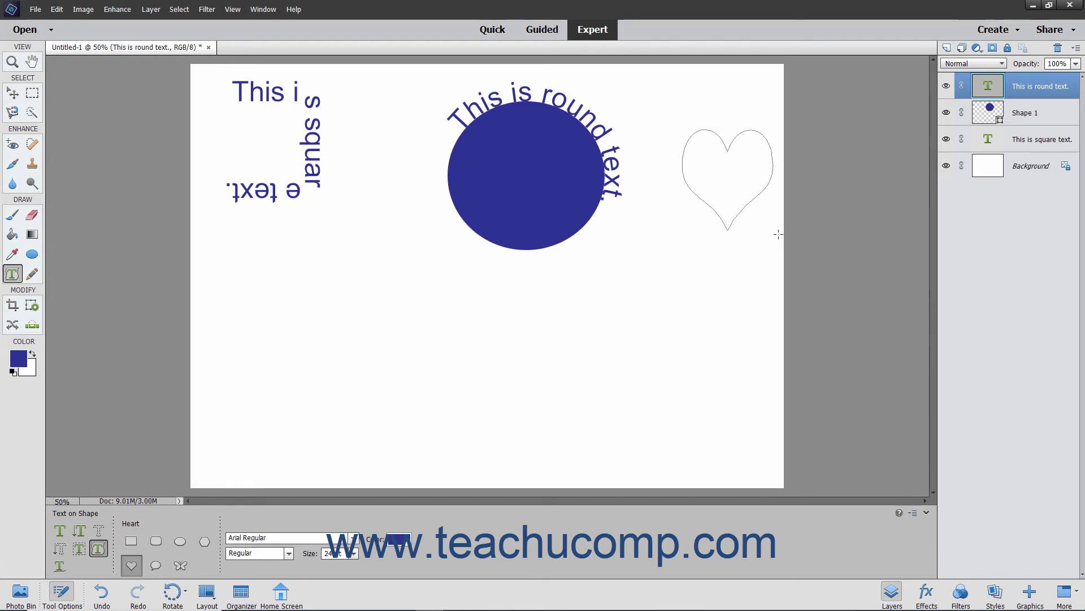
Type 'This is a heart.' along the heart outline and commit it.
{"action": "left_click", "coordinate": [687, 143]}
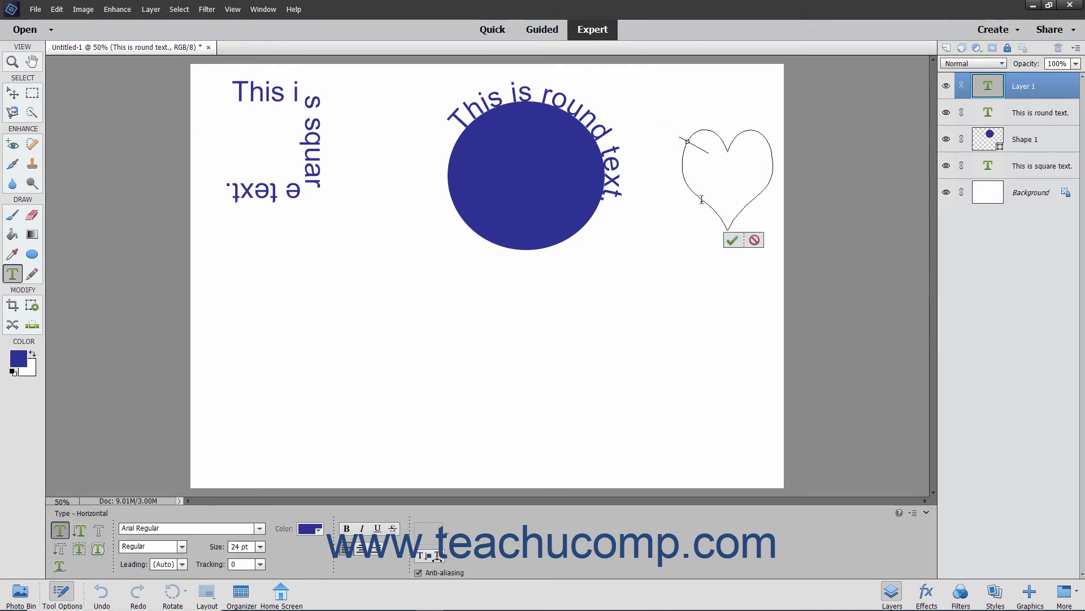
{"action": "type", "text": "This is a"}
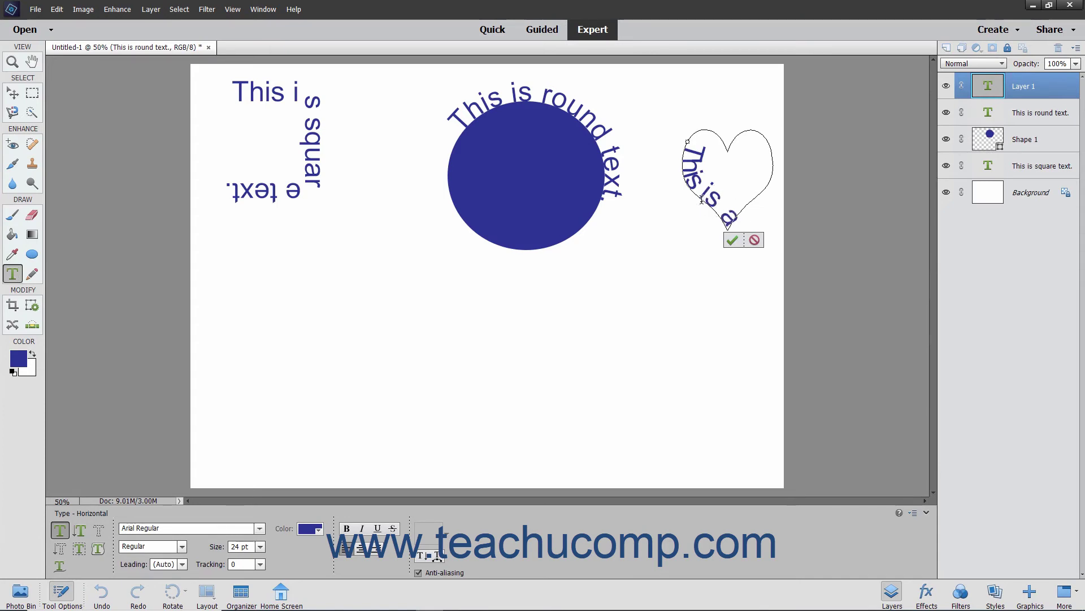
{"action": "type", "text": " heart."}
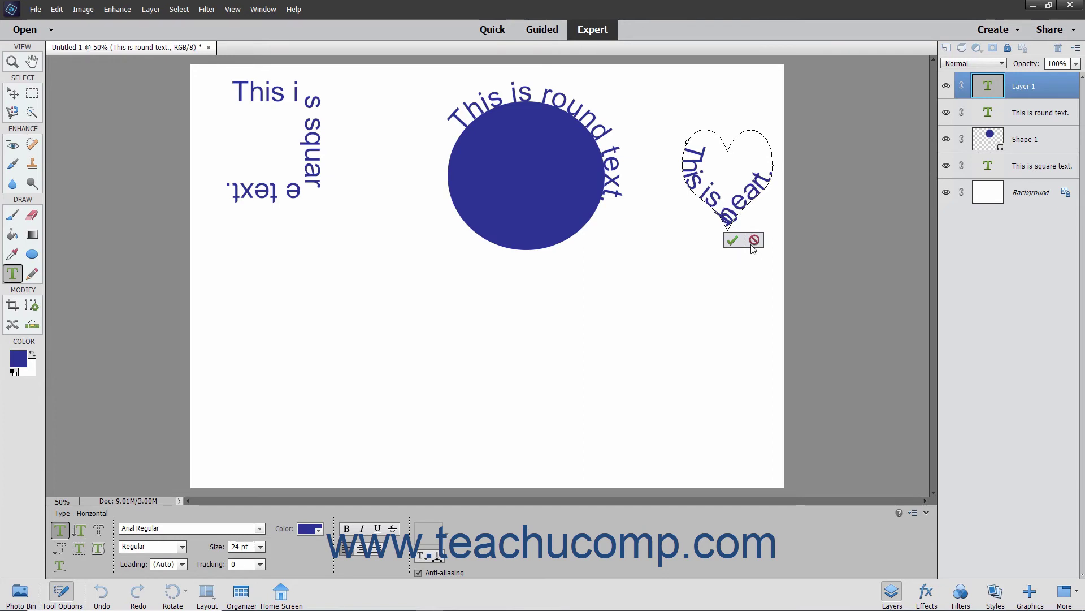
{"action": "left_click", "coordinate": [733, 241]}
{"action": "key", "text": "v"}
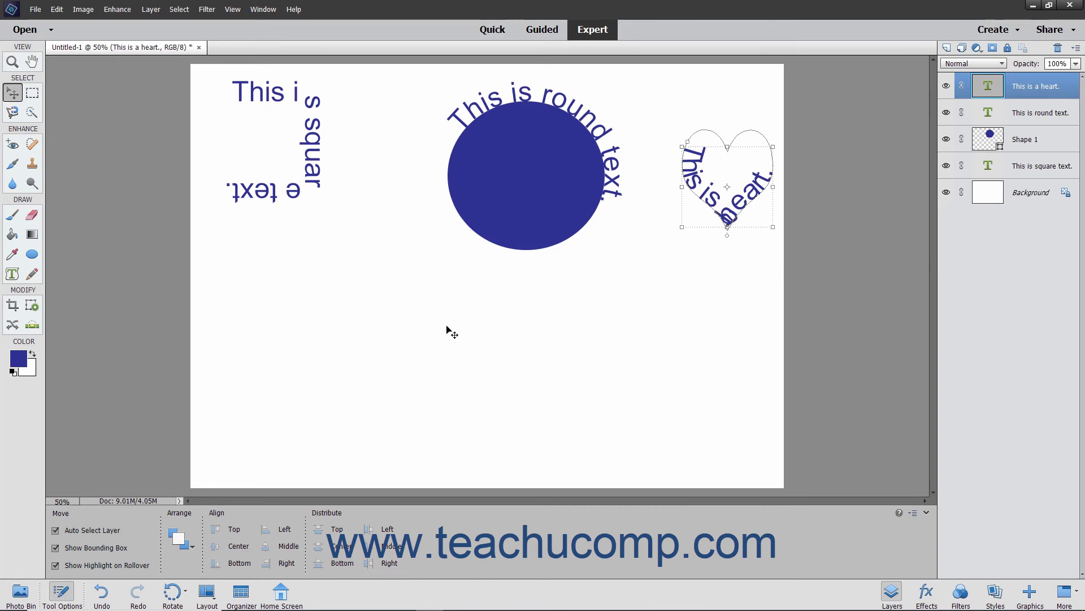
Draw a freehand wavy path across the lower canvas and type 'This is roller-coaster text I made.' along it.
{"action": "left_click", "coordinate": [12, 274]}
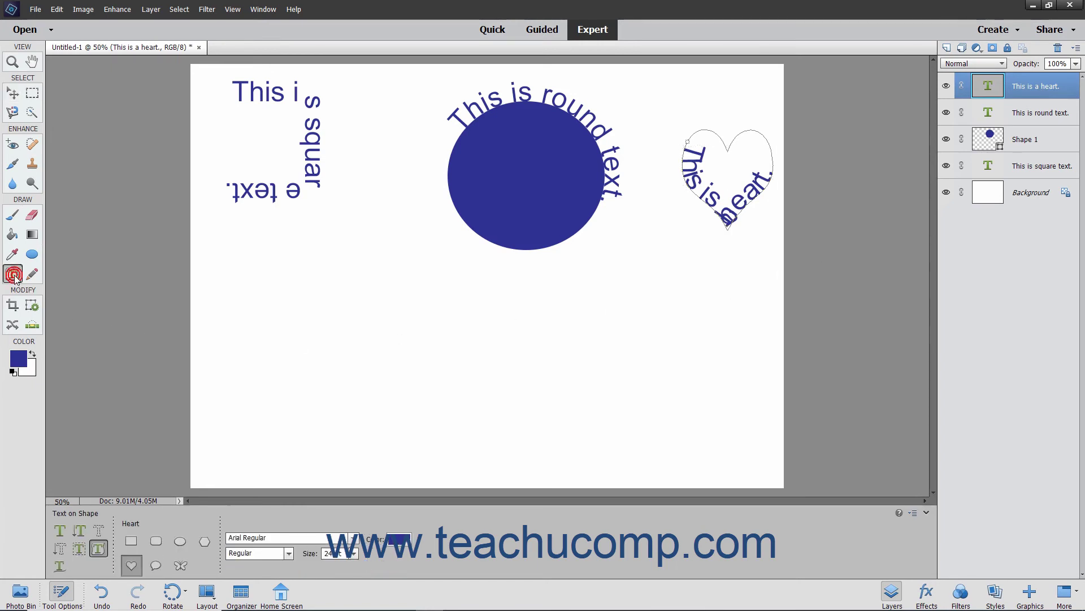
{"action": "left_click", "coordinate": [59, 565]}
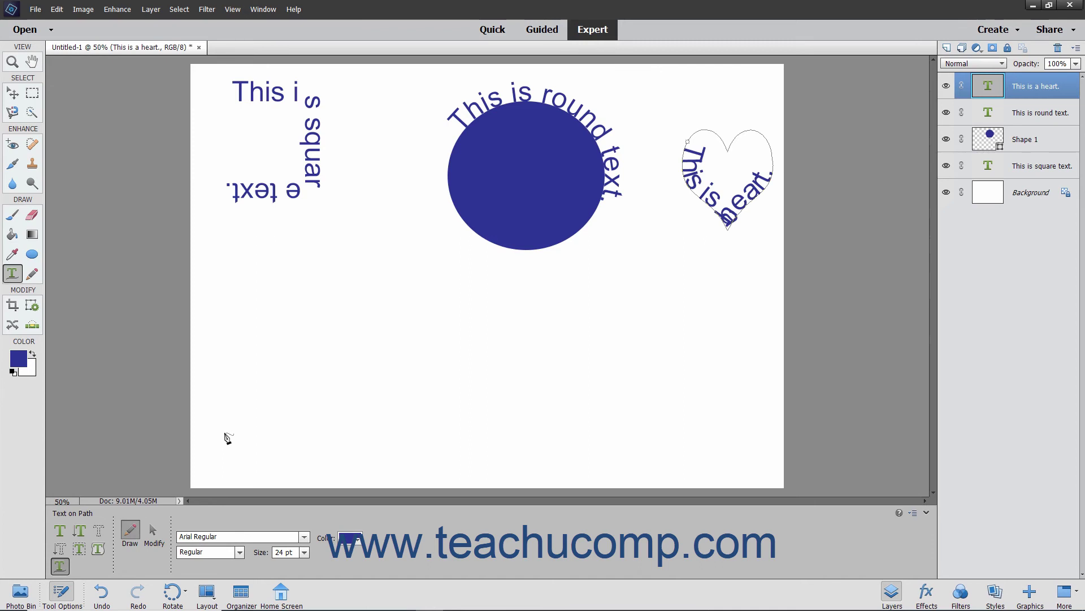
{"action": "mouse_move", "coordinate": [224, 431]}
{"action": "left_mouse_down"}
{"action": "mouse_move", "coordinate": [332, 368]}
{"action": "mouse_move", "coordinate": [470, 404]}
{"action": "mouse_move", "coordinate": [646, 372]}
{"action": "left_mouse_up"}
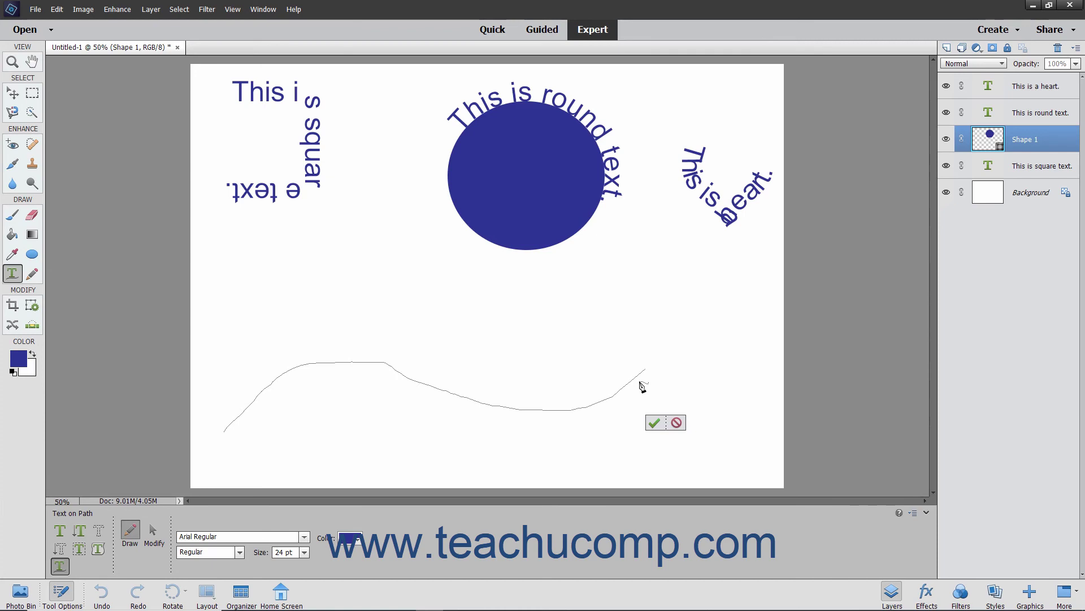
{"action": "left_click", "coordinate": [653, 424]}
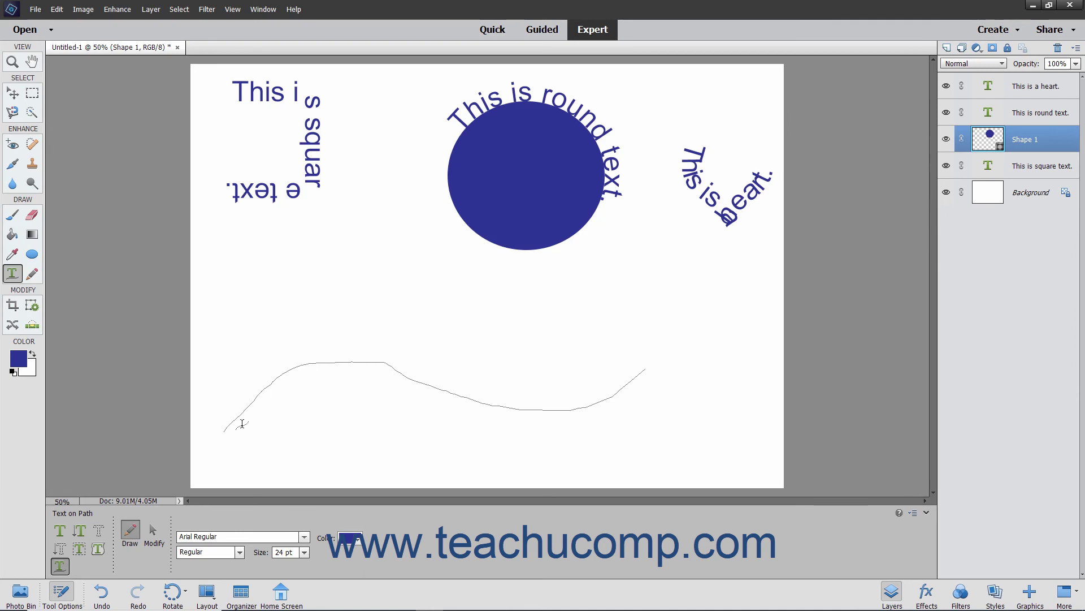
{"action": "left_click", "coordinate": [238, 422]}
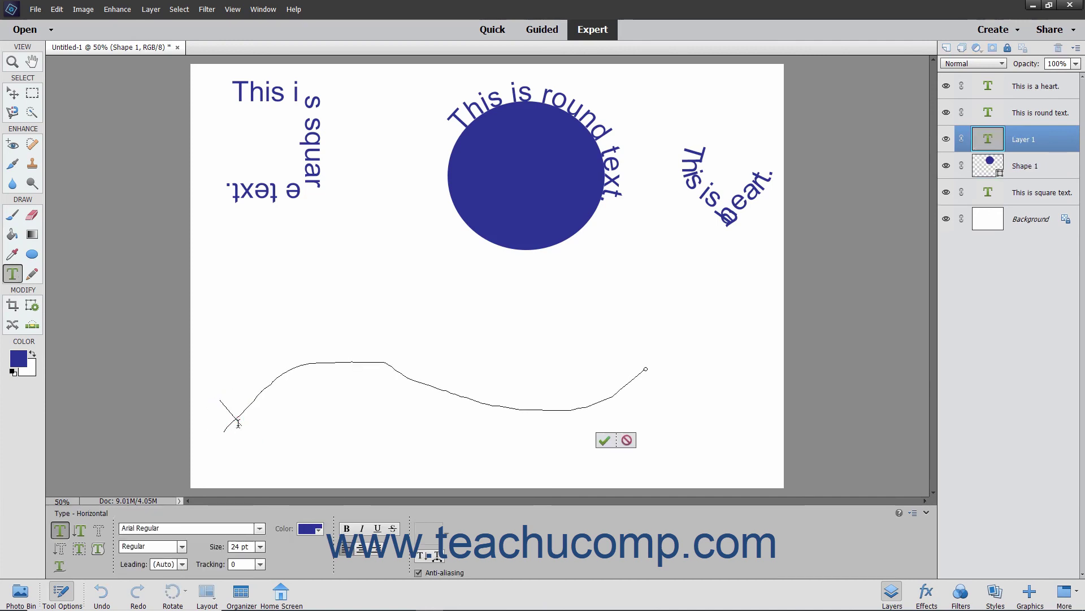
{"action": "type", "text": "This is roll"}
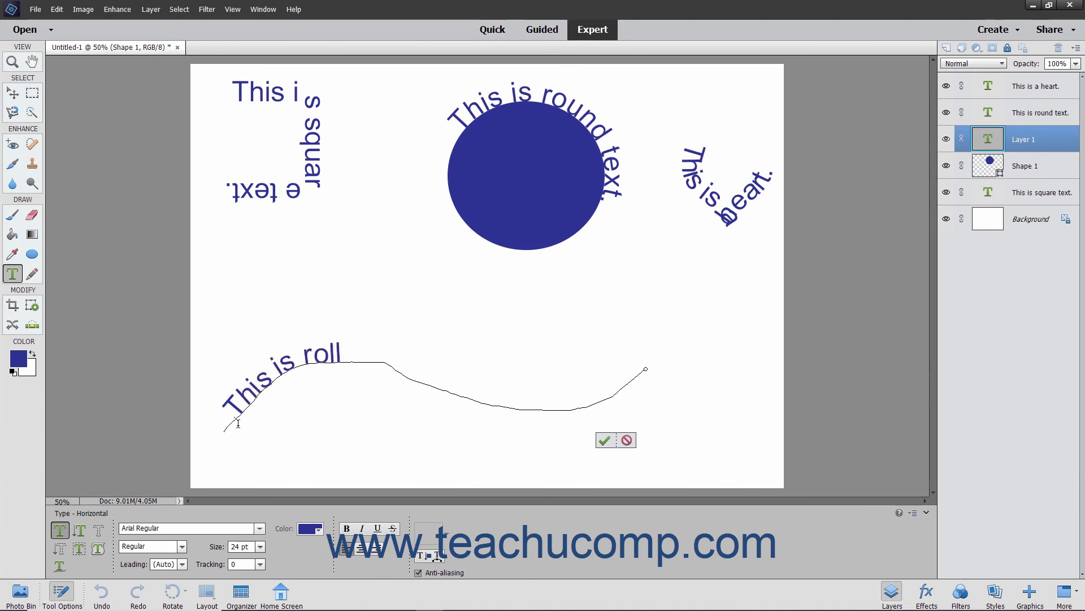
{"action": "type", "text": "er-coaster tex"}
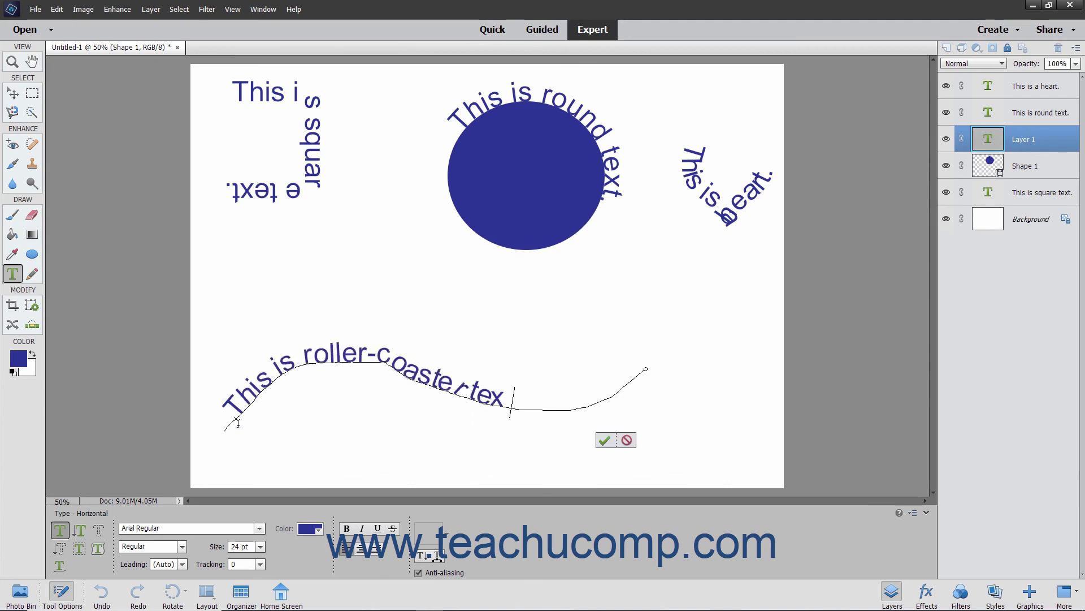
{"action": "type", "text": "t I made."}
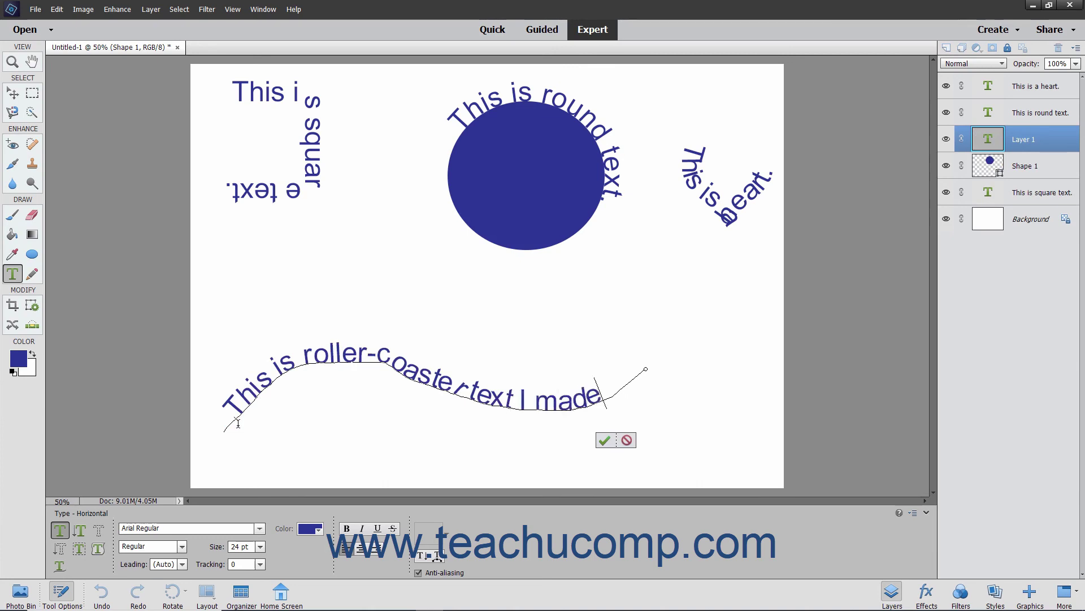